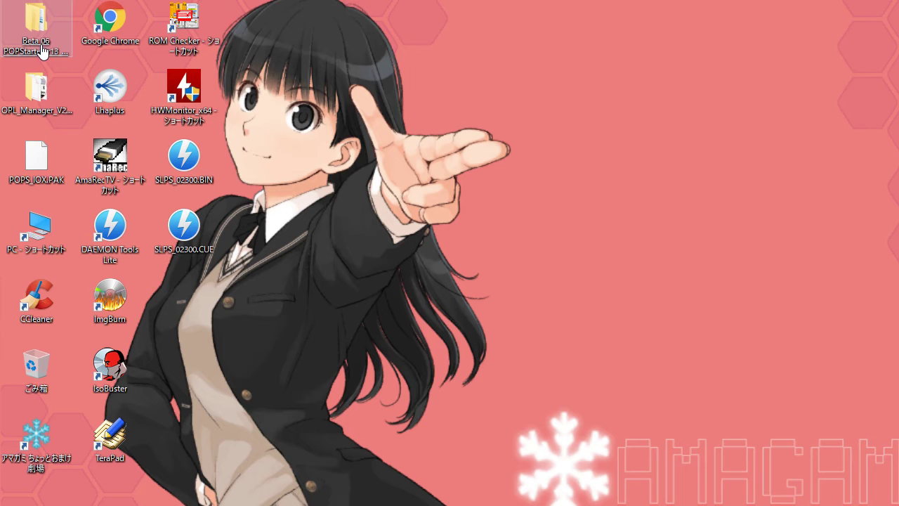
# Open the POPStarter_20190605 folder inside the Beta 06 POPStarter_r13 folder on the desktop.
pyautogui.doubleClick(117, 140)
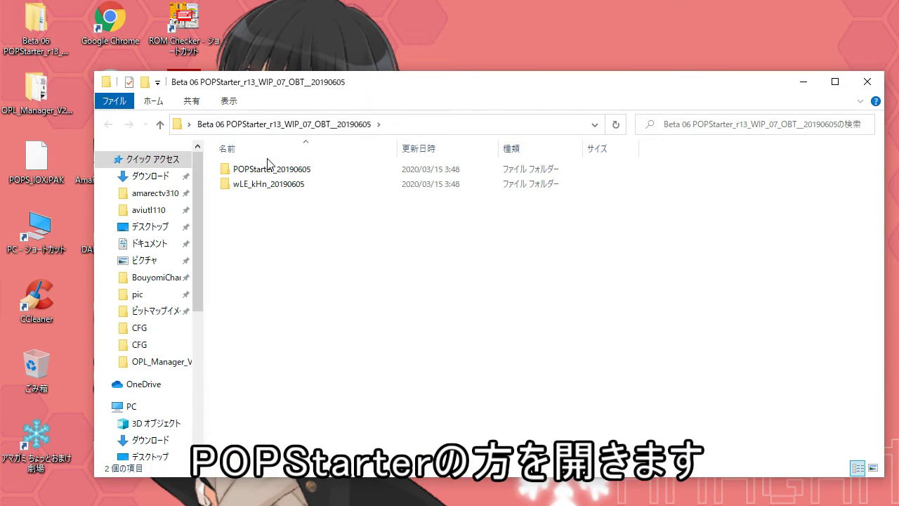
pyautogui.click(268, 169)
pyautogui.doubleClick(267, 169)
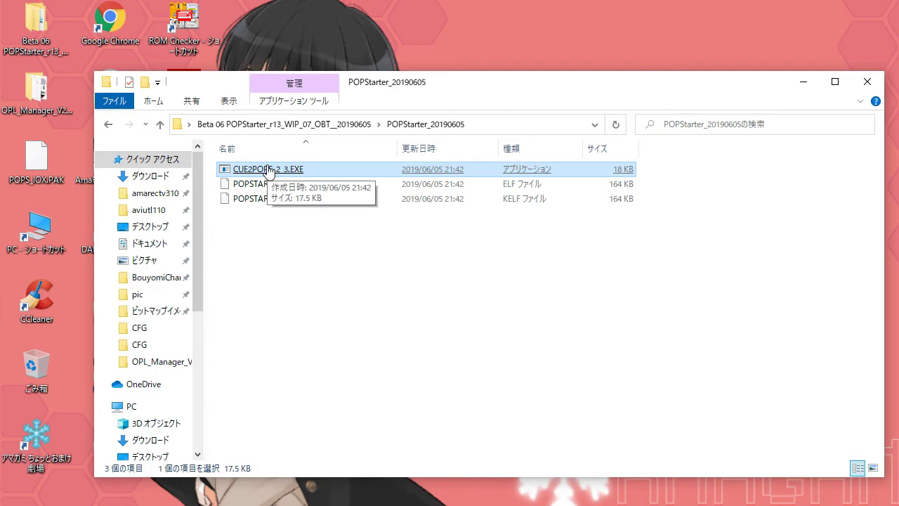
# Move SLPS_02300.BIN and SLPS_02300.CUE from the desktop into the POPStarter_20190605 folder and convert the CUE file with CUE2POPS_2_3.EXE.
pyautogui.moveTo(418, 82); pyautogui.dragTo(549, 38)
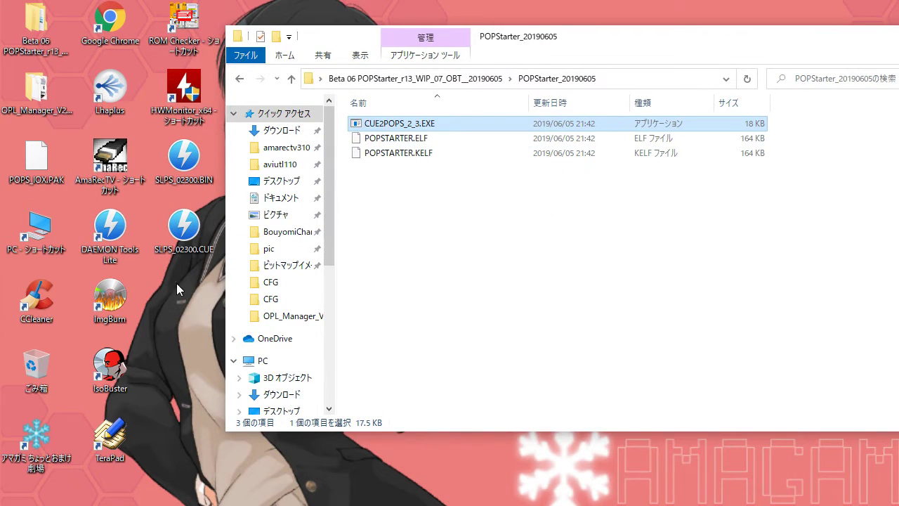
pyautogui.moveTo(178, 282); pyautogui.dragTo(417, 187)
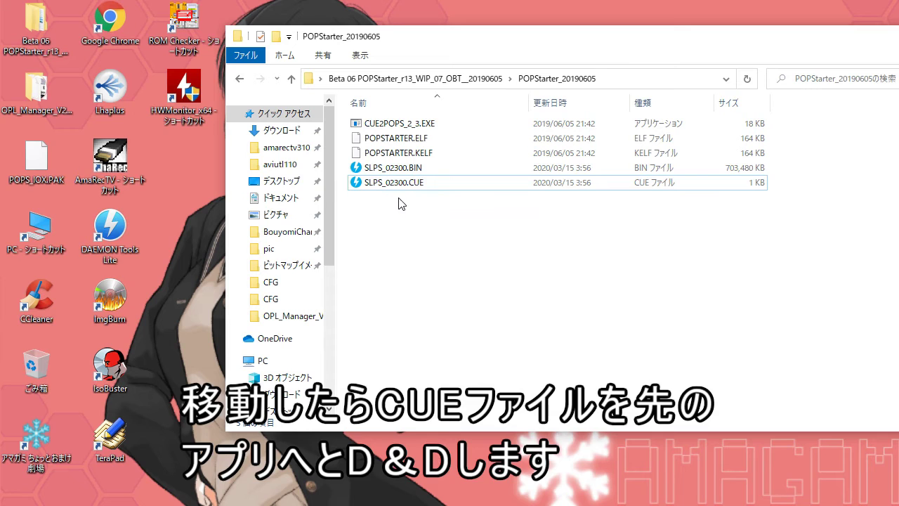
pyautogui.click(398, 186)
pyautogui.moveTo(398, 188); pyautogui.dragTo(402, 127)
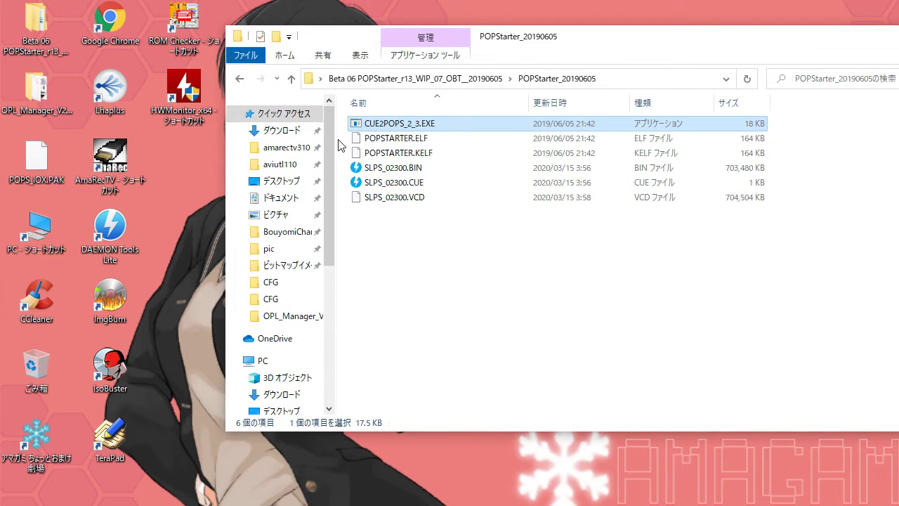
# Copy POPS_IOX.PAK from the desktop into the POPStarter_20190605 folder.
pyautogui.click(25, 163)
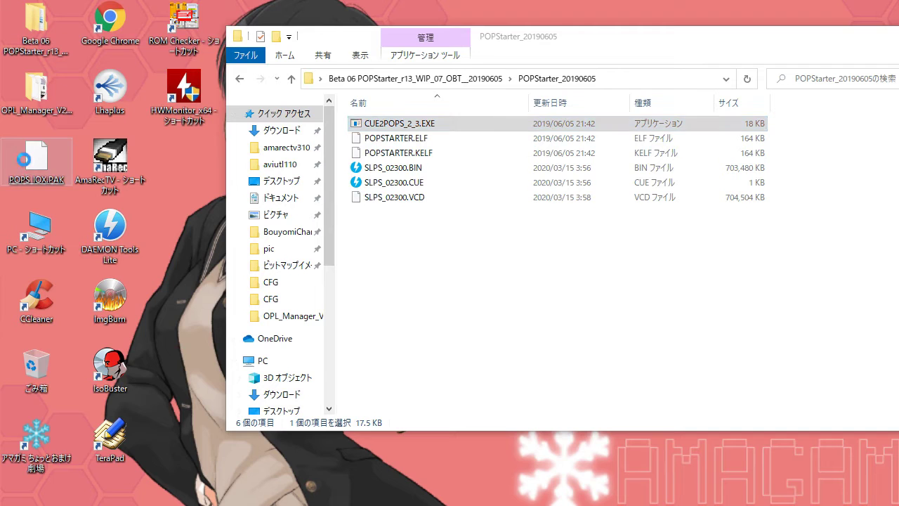
pyautogui.rightClick(25, 164)
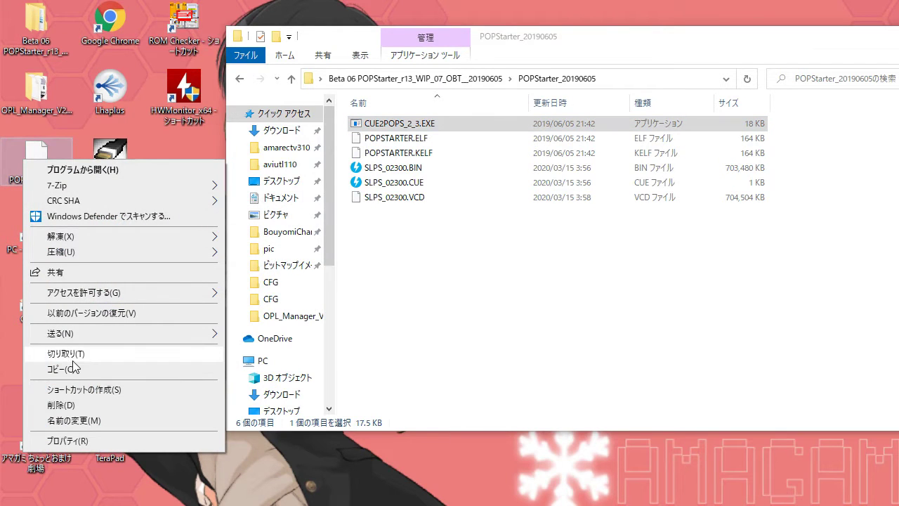
pyautogui.click(73, 373)
pyautogui.click(429, 241)
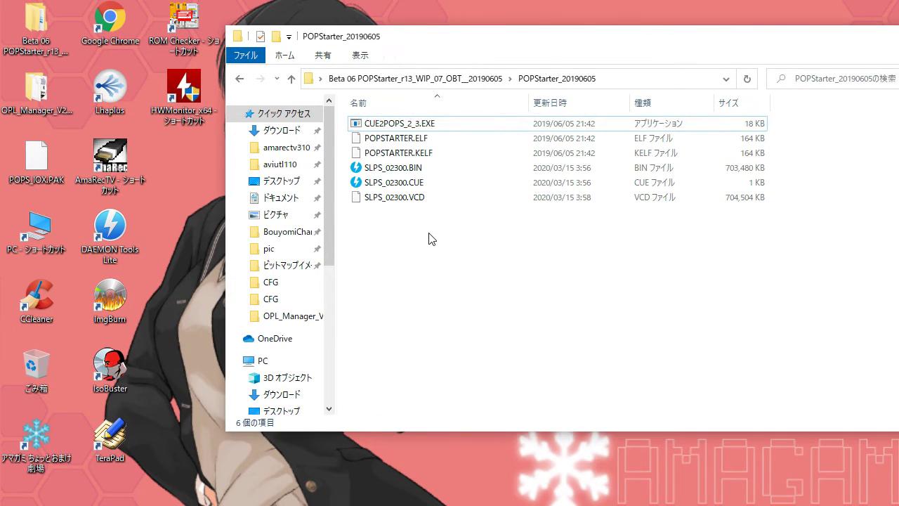
pyautogui.rightClick(430, 242)
pyautogui.click(469, 330)
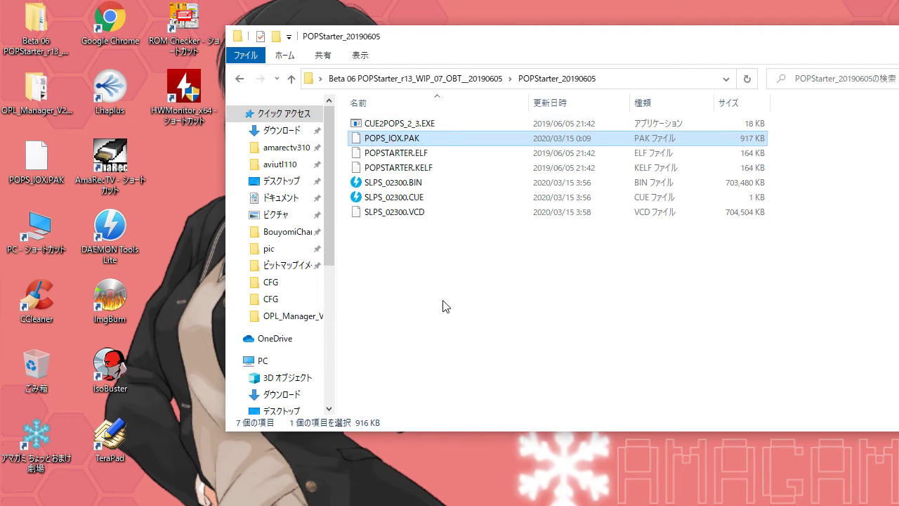
# Create a new folder in POPStarter_20190605 and name it POPS.
pyautogui.click(276, 37)
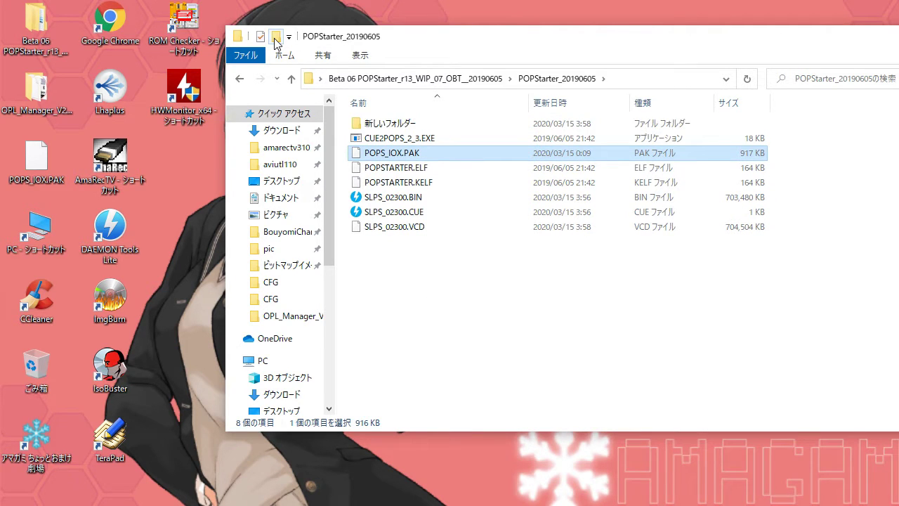
pyautogui.click(377, 123)
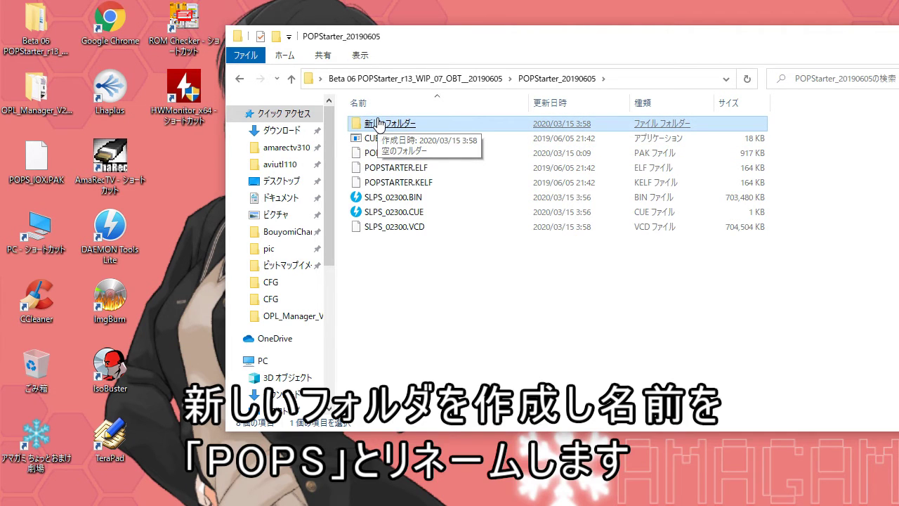
pyautogui.rightClick(377, 123)
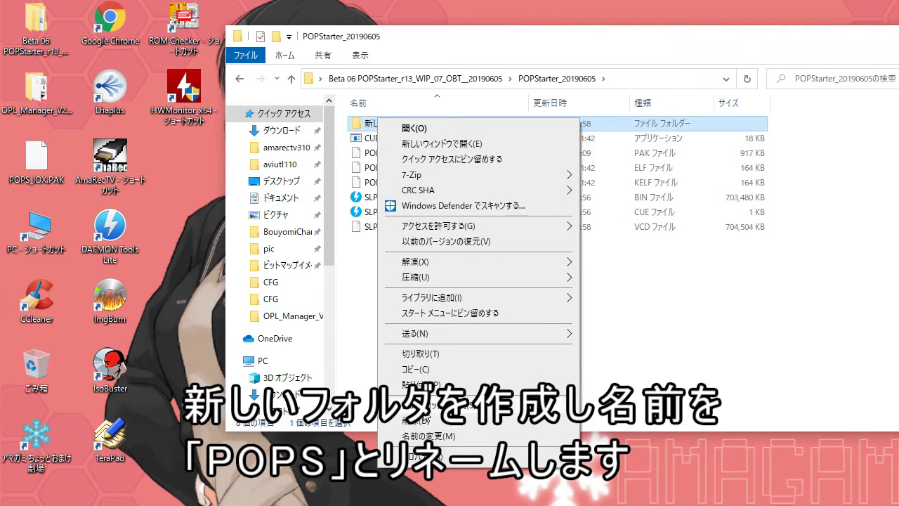
pyautogui.click(426, 436)
pyautogui.press('BackSpace')
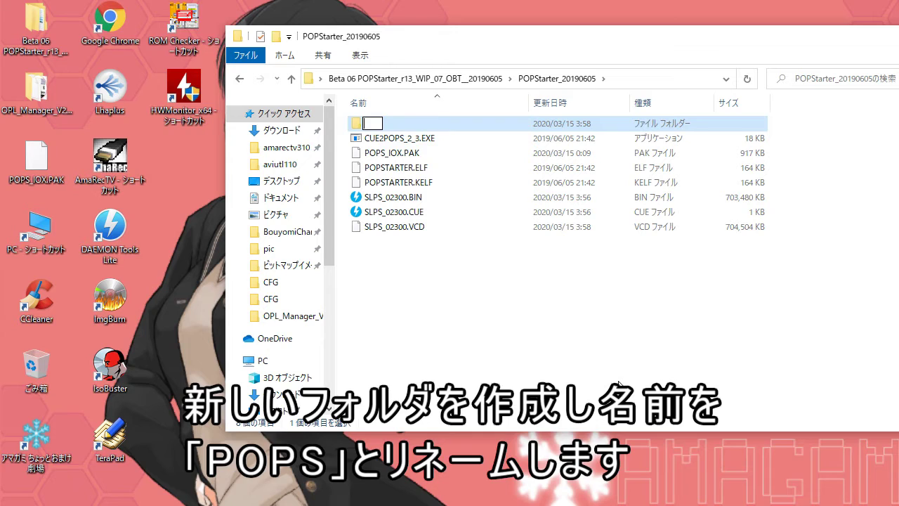
pyautogui.write('POPS')
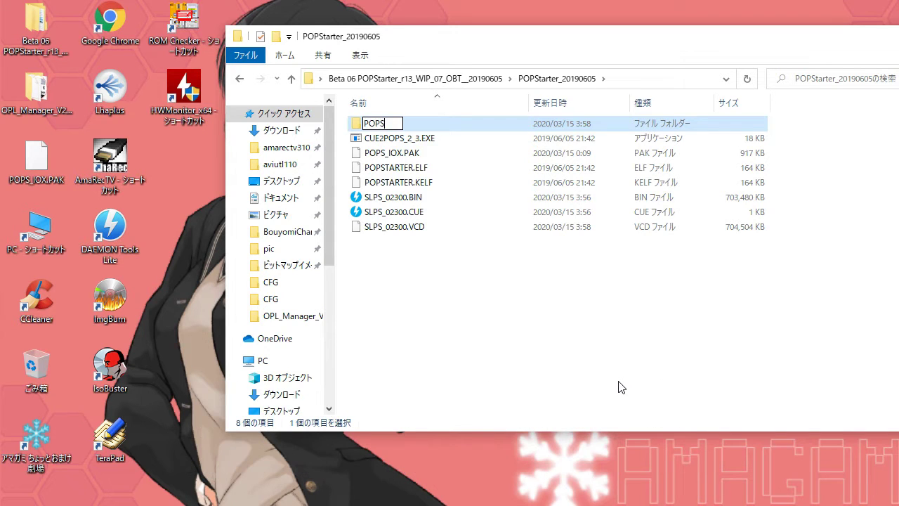
pyautogui.press('Return')
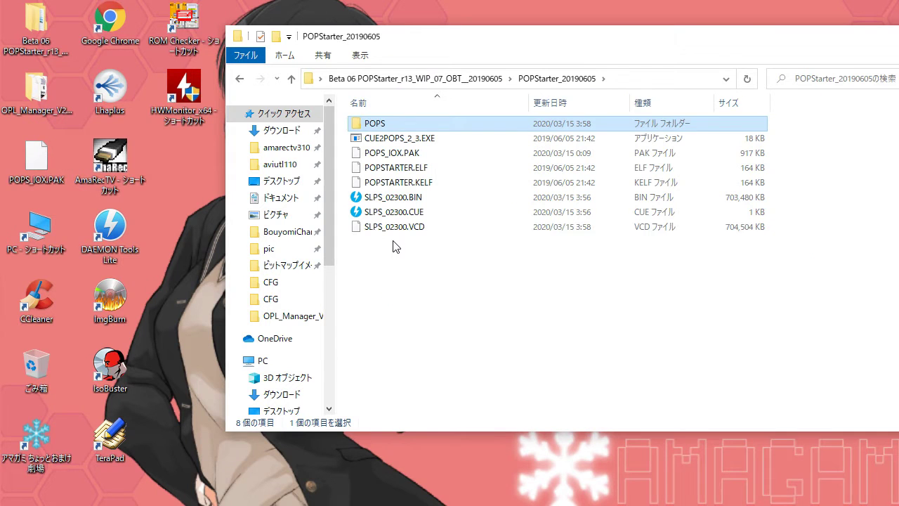
# Move SLPS_02300.VCD, POPS_IOX.PAK and POPSTARTER.ELF into the POPS folder and check its contents.
pyautogui.click(123, 303)
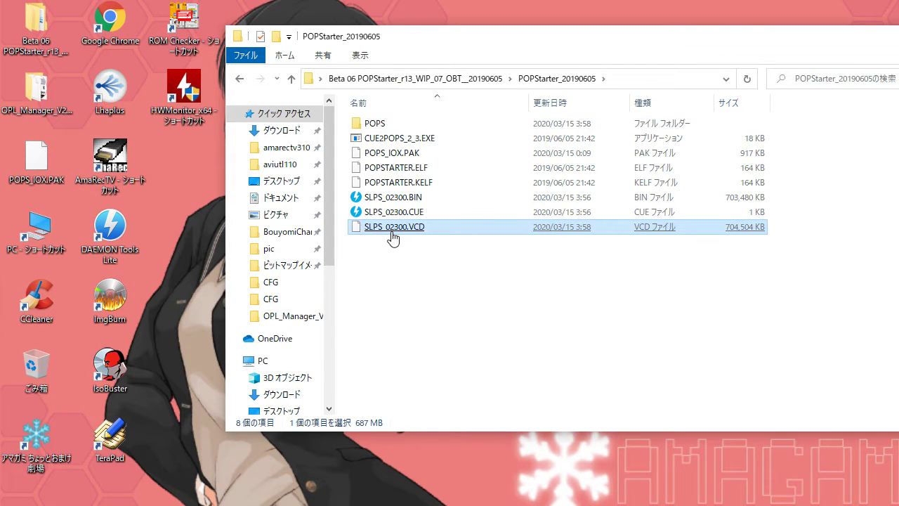
pyautogui.moveTo(393, 238); pyautogui.dragTo(378, 125)
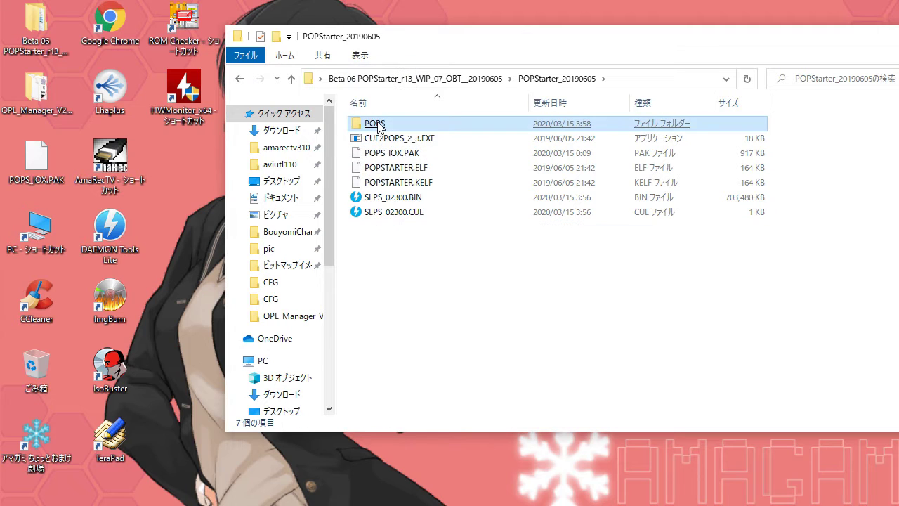
pyautogui.moveTo(377, 167); pyautogui.dragTo(377, 129)
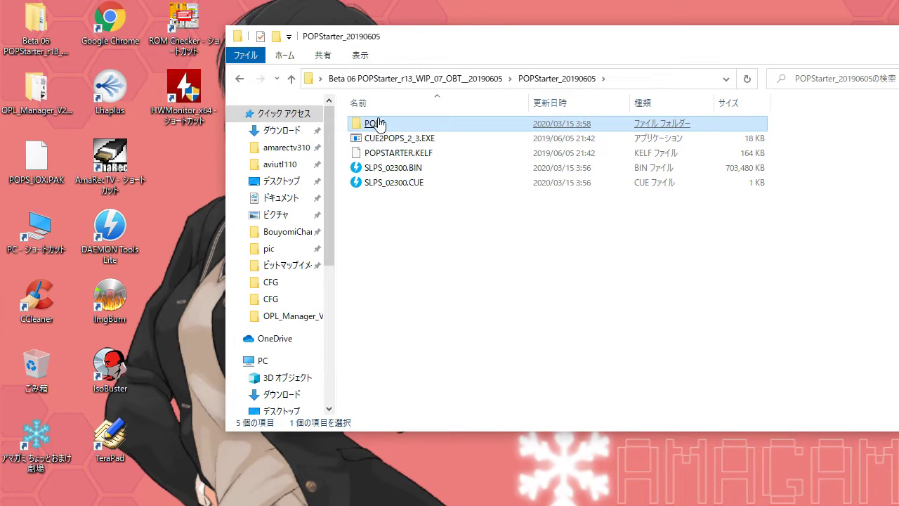
pyautogui.doubleClick(377, 124)
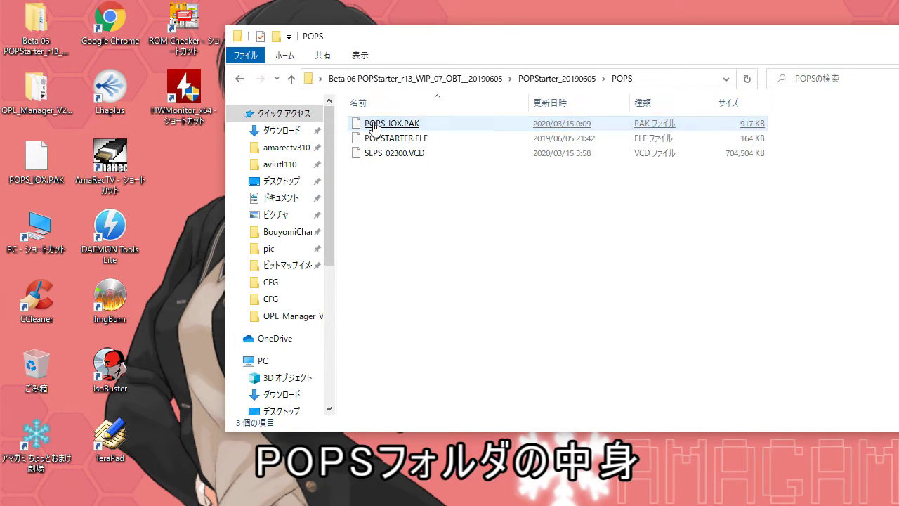
pyautogui.click(378, 193)
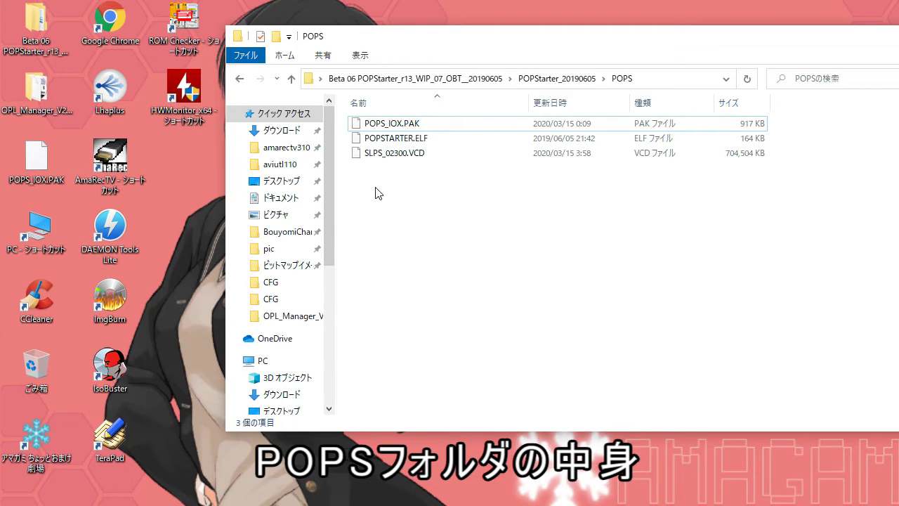
# Copy the whole POPS folder from POPStarter_20190605 to the USB drive (I:).
pyautogui.click(240, 79)
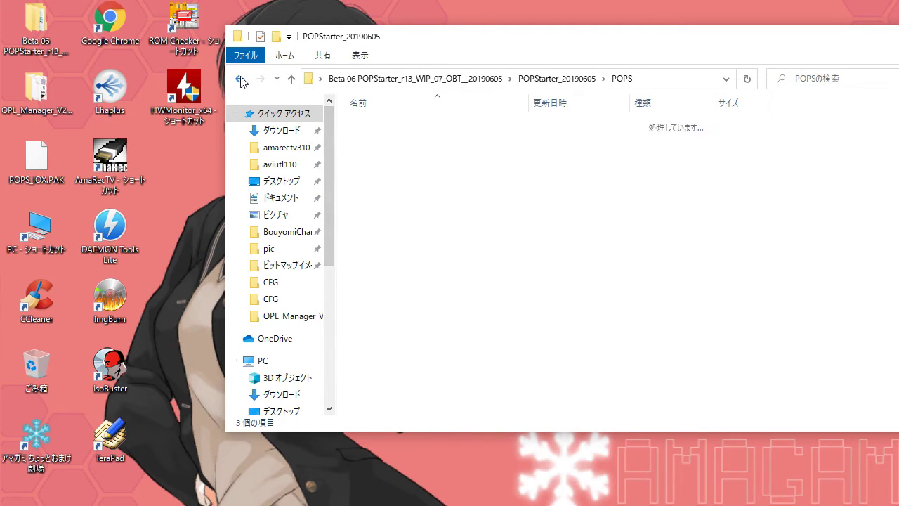
pyautogui.scroll(-4, 330, 172)
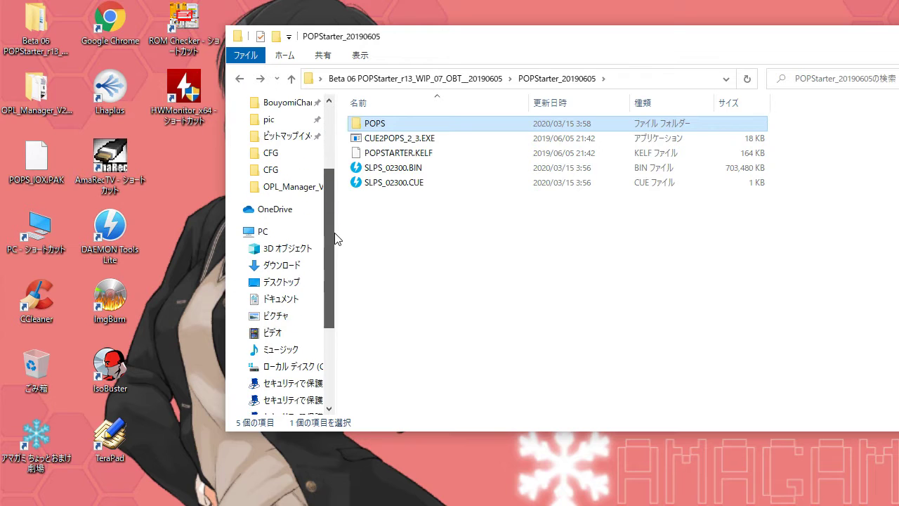
pyautogui.scroll(-1, 333, 266)
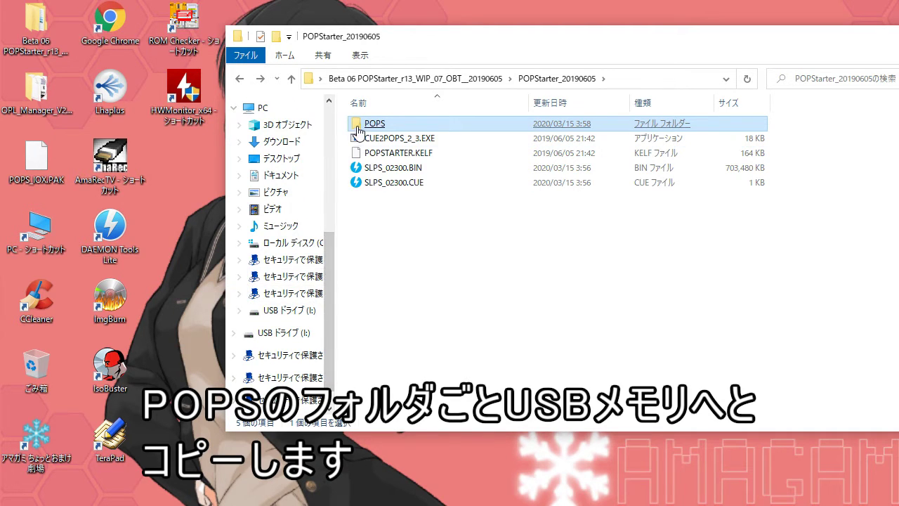
pyautogui.moveTo(367, 124); pyautogui.dragTo(287, 311)
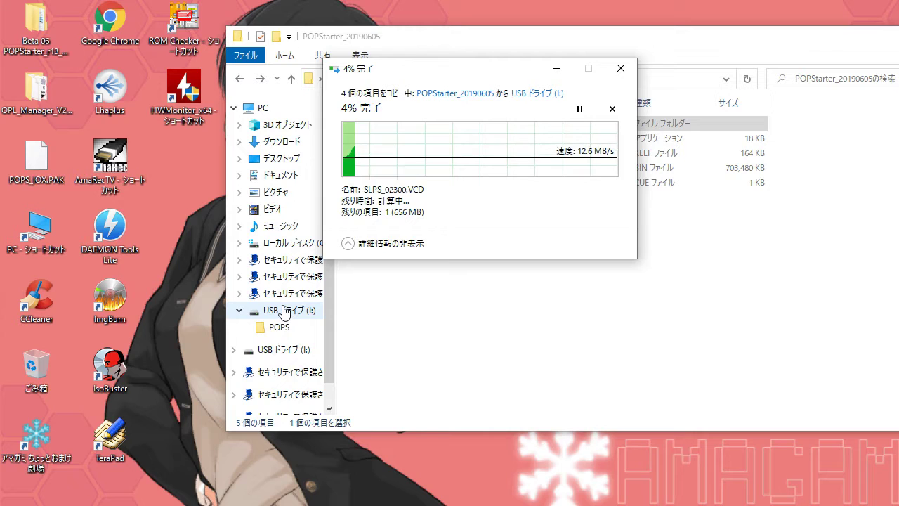
pyautogui.click(443, 305)
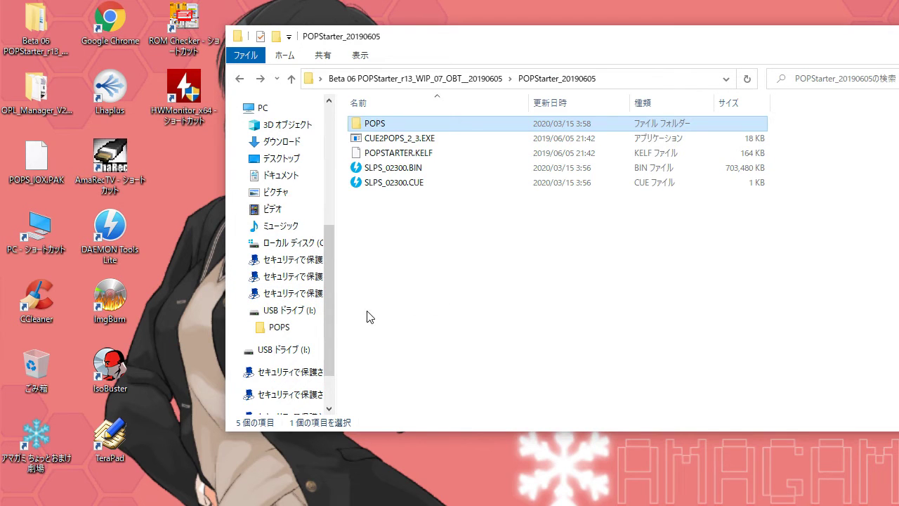
# Check the contents of the POPS folder on the USB drive (I:), and close the file window.
pyautogui.click(256, 108)
pyautogui.doubleClick(762, 338)
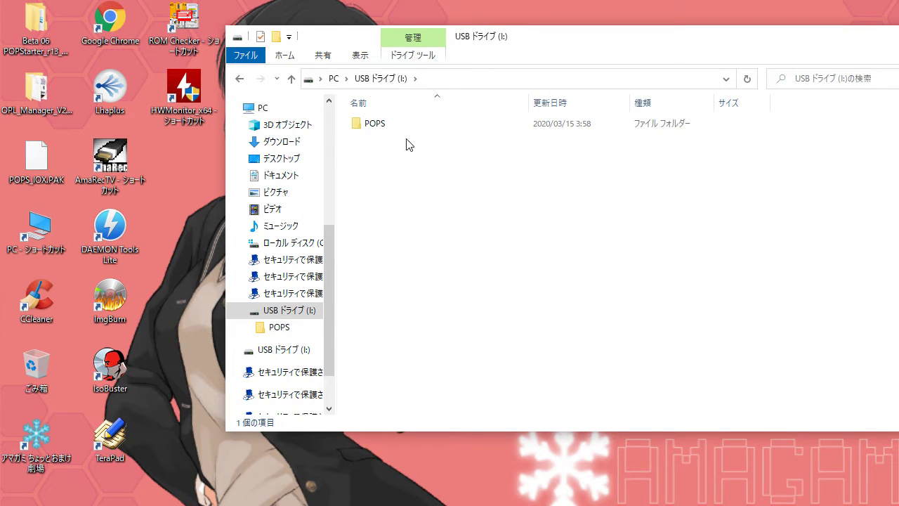
pyautogui.doubleClick(373, 125)
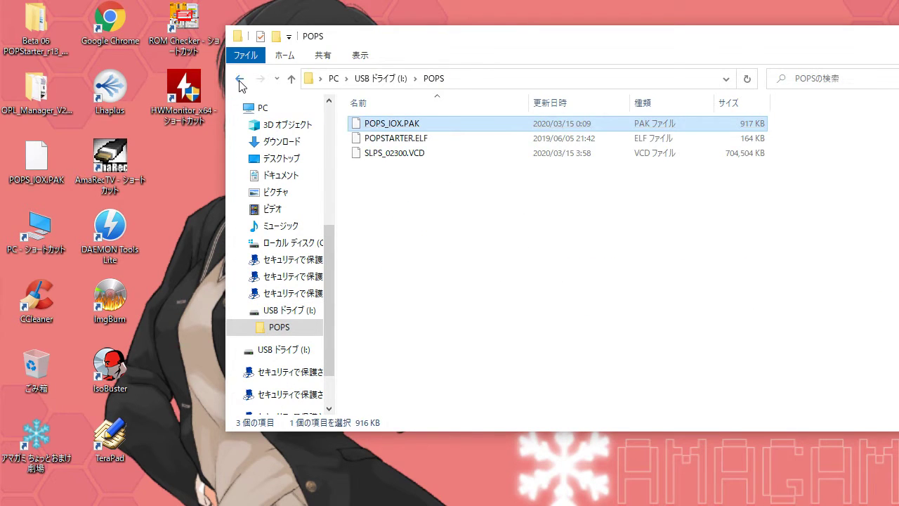
pyautogui.click(239, 78)
pyautogui.click(239, 78)
pyautogui.hotkey('alt', 'F4')
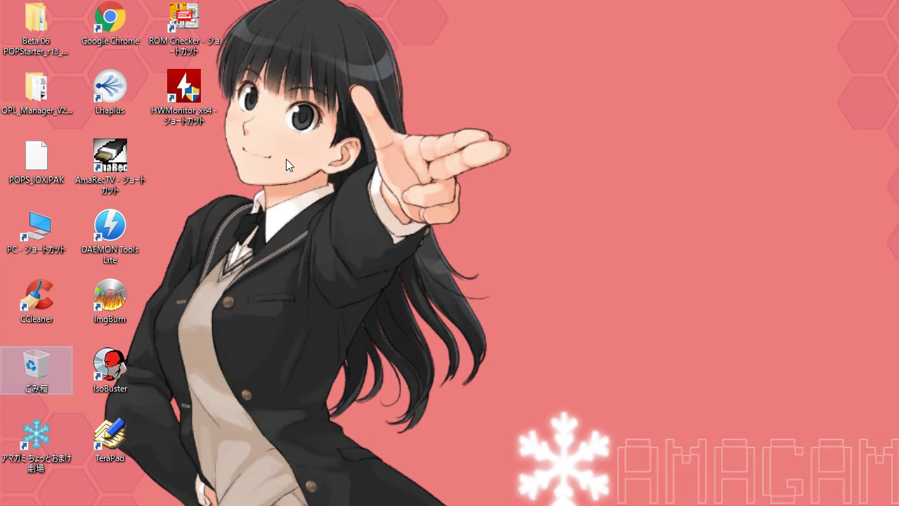
# Launch OPL_Manager.exe from the OPL_Manager_V21.6 folder and save the auto-update setting with the start-up check enabled.
pyautogui.doubleClick(58, 110)
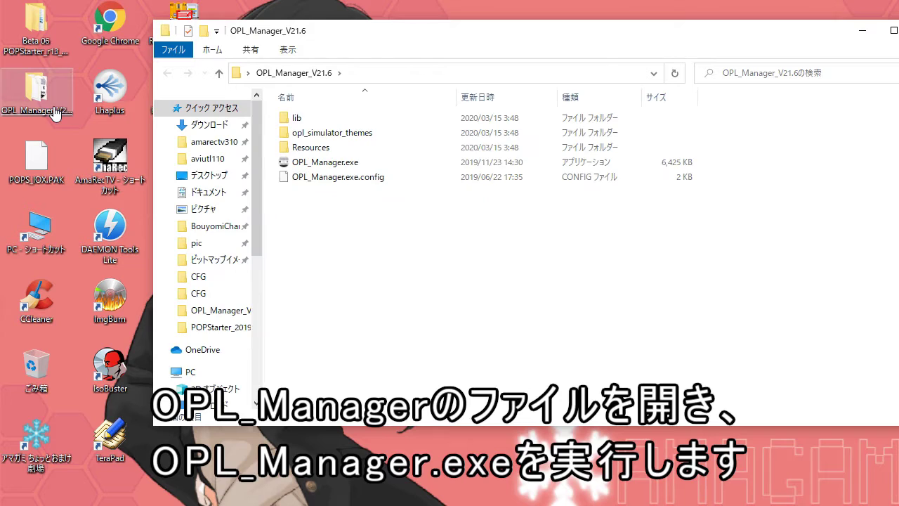
pyautogui.click(326, 164)
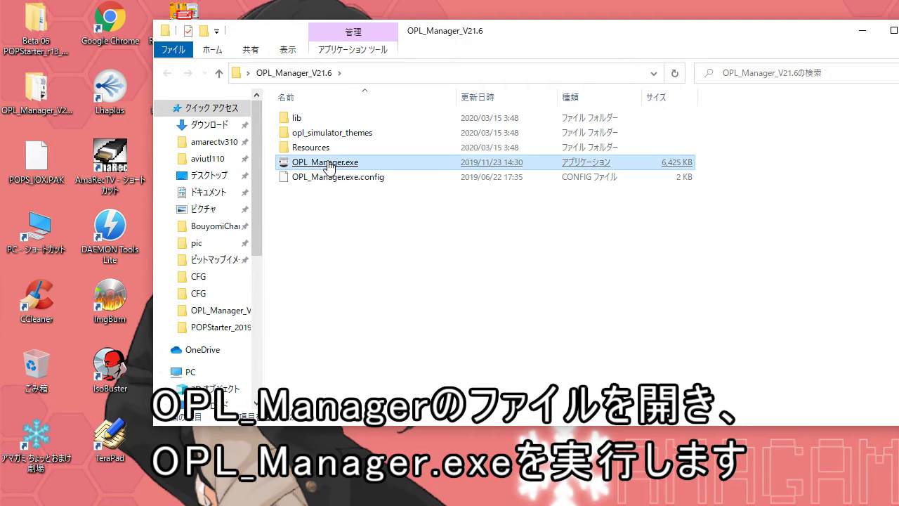
pyautogui.doubleClick(326, 162)
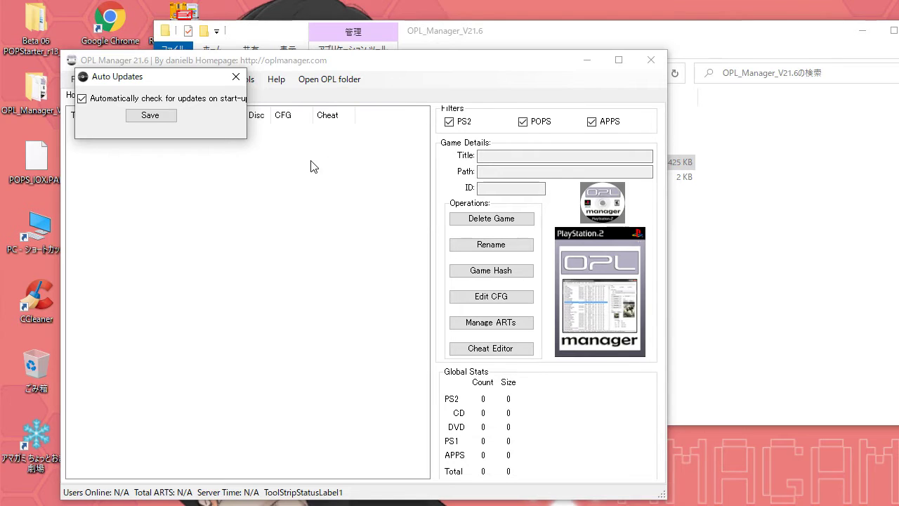
pyautogui.click(154, 118)
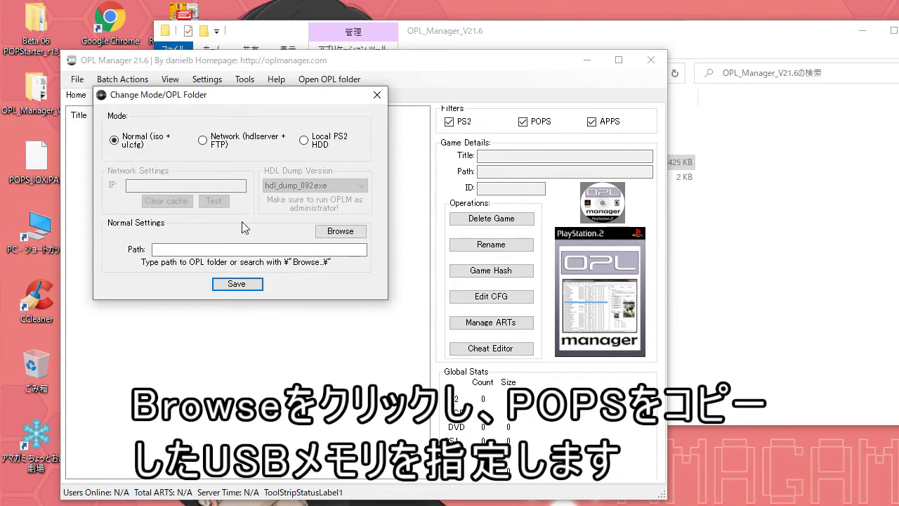
# Choose the USB drive (I:) as the OPL folder path for Normal mode.
pyautogui.click(340, 231)
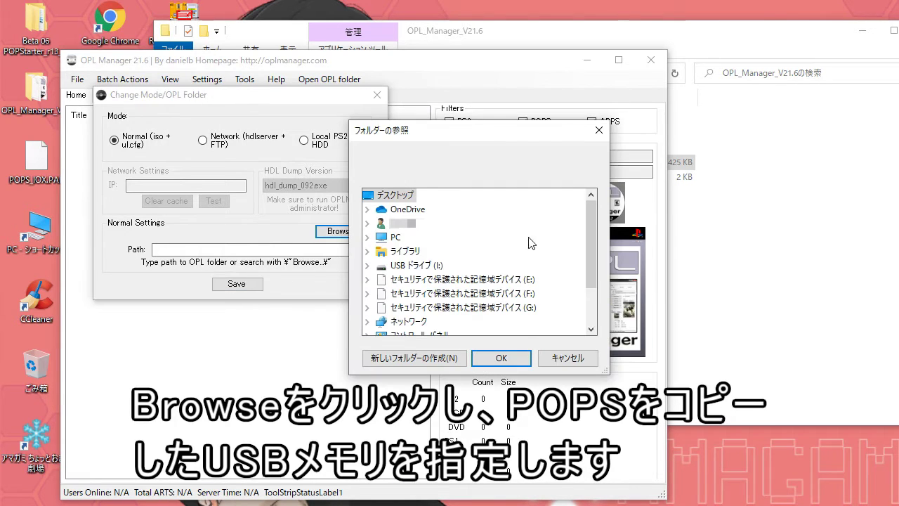
pyautogui.click(431, 266)
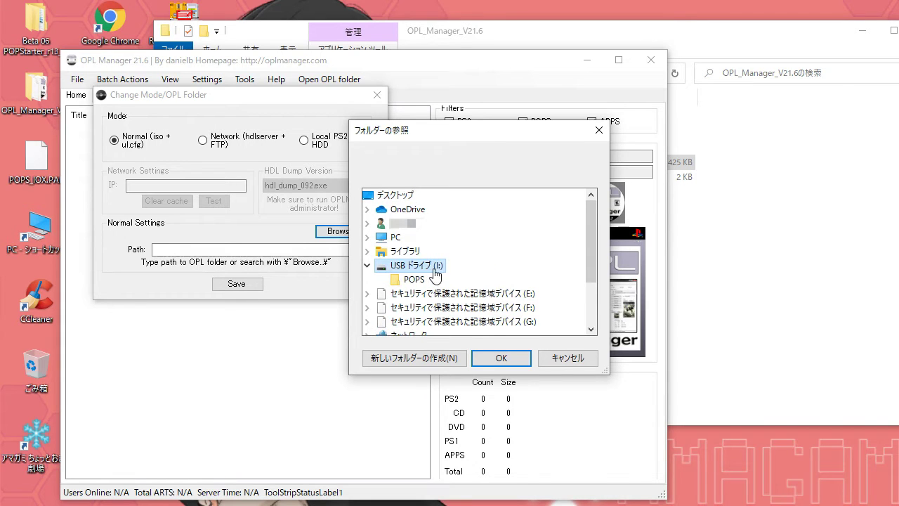
pyautogui.click(501, 359)
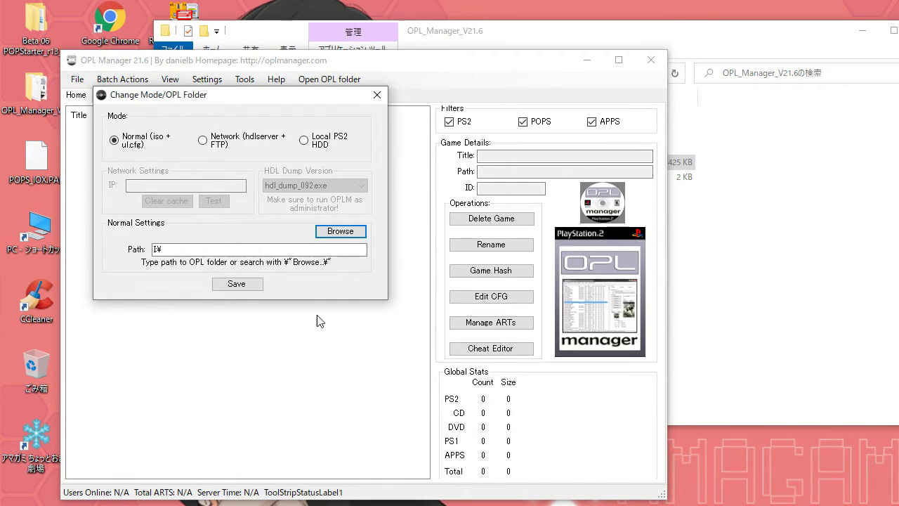
# Save the OPL folder path and create the ART, CD, CHT and DVD folders on the USB drive (I:).
pyautogui.click(237, 284)
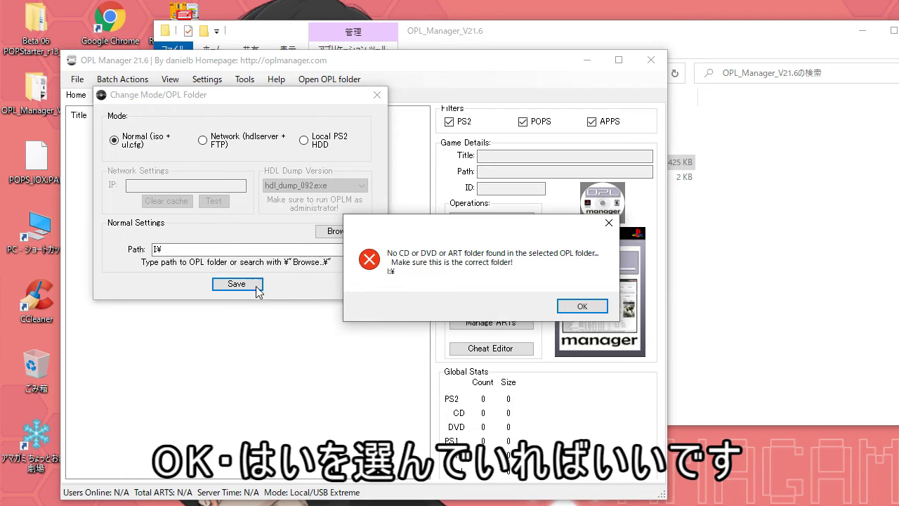
pyautogui.click(576, 308)
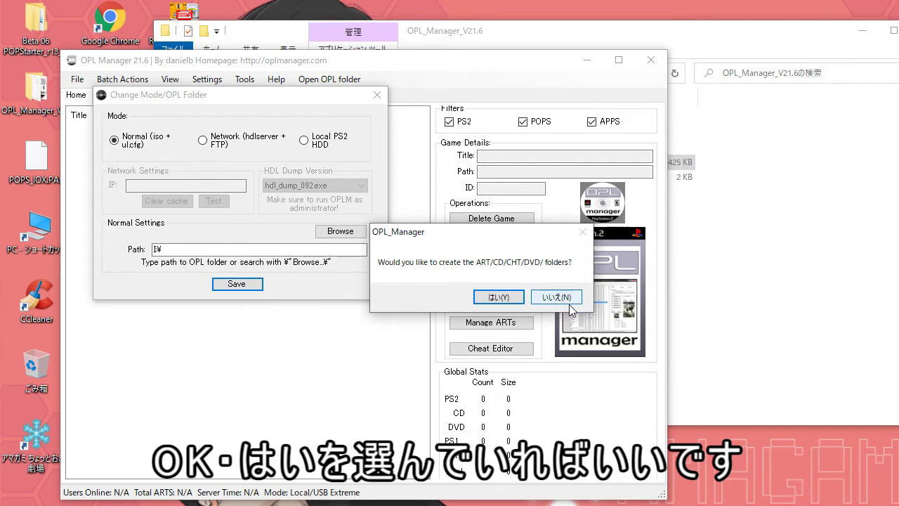
pyautogui.click(499, 298)
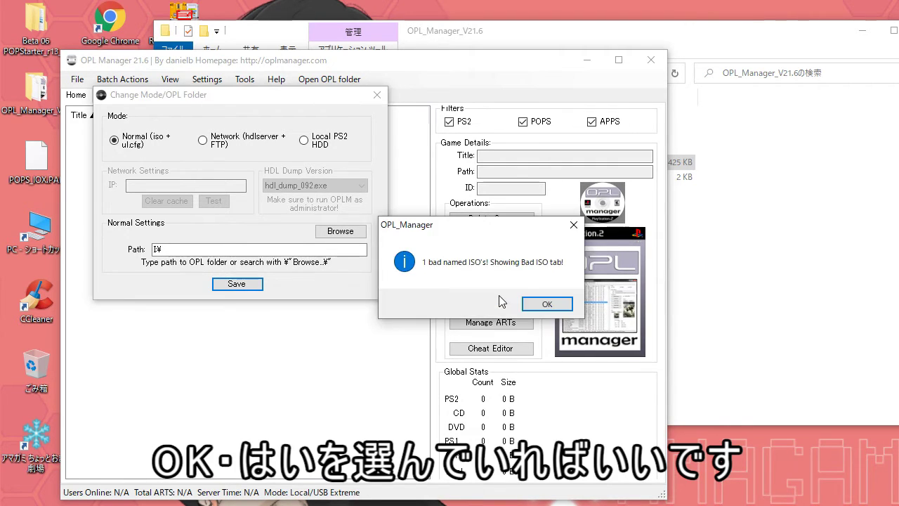
pyautogui.click(546, 305)
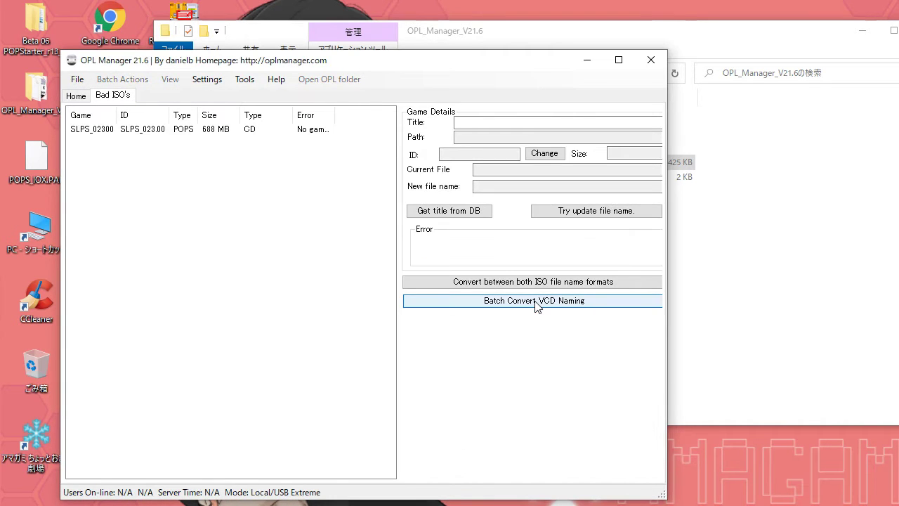
# Change the OPL Manager interface language to 日本語 (Japanese) and save it.
pyautogui.click(208, 84)
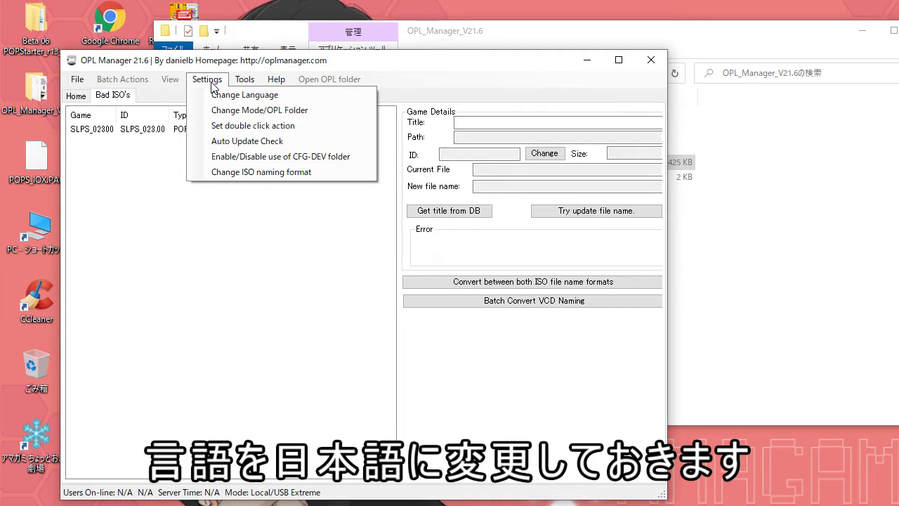
pyautogui.click(217, 94)
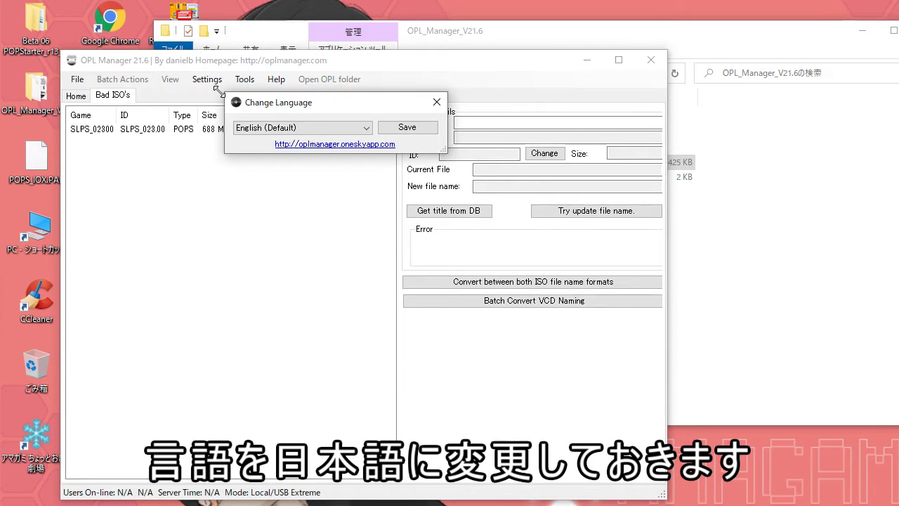
pyautogui.click(363, 128)
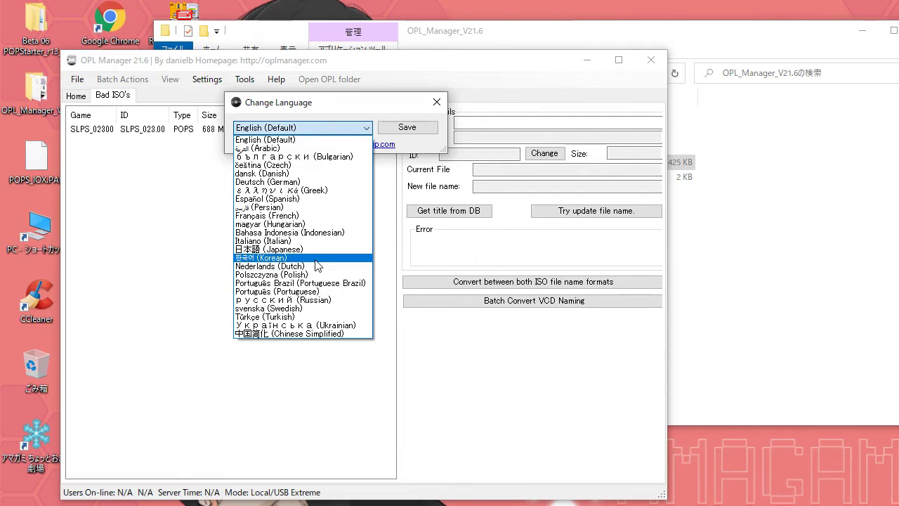
pyautogui.click(301, 249)
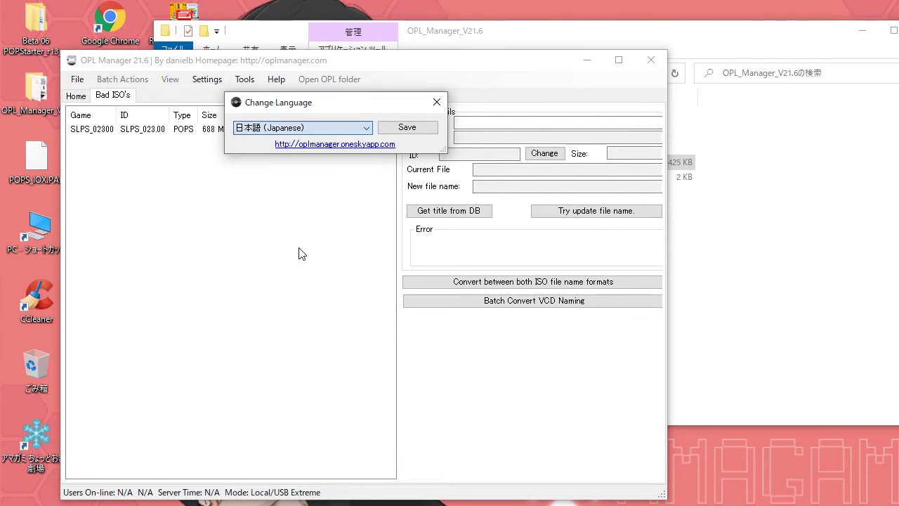
pyautogui.click(408, 127)
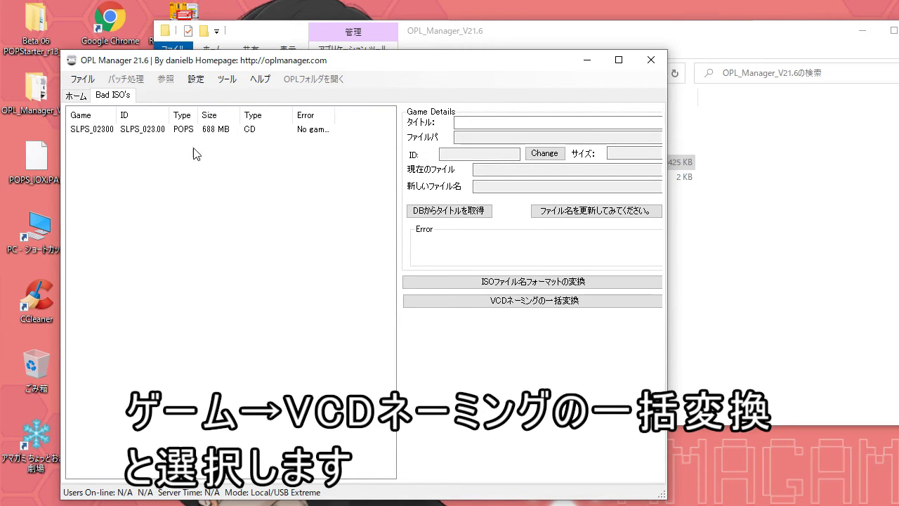
# Batch convert the VCD naming for SLPS_02300 in USB mode with ELF deletion enabled, and close the conversion tool.
pyautogui.click(284, 161)
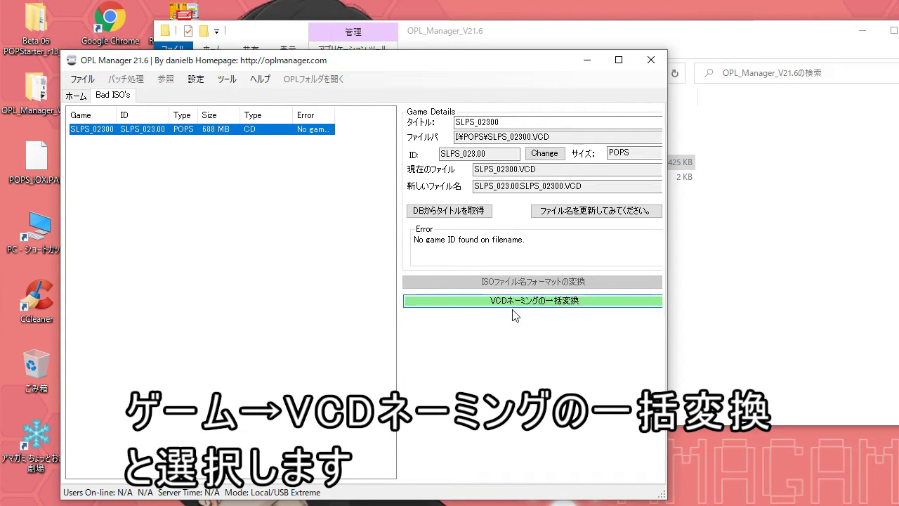
pyautogui.click(534, 300)
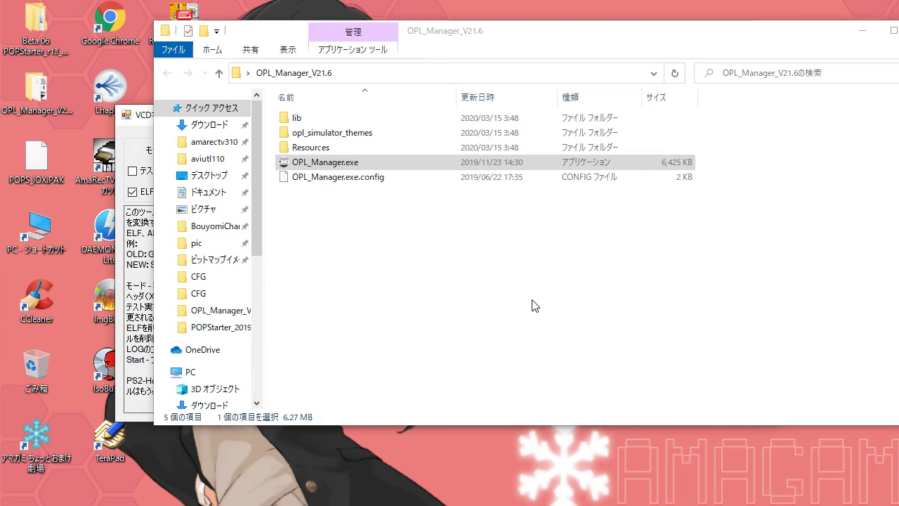
pyautogui.click(135, 118)
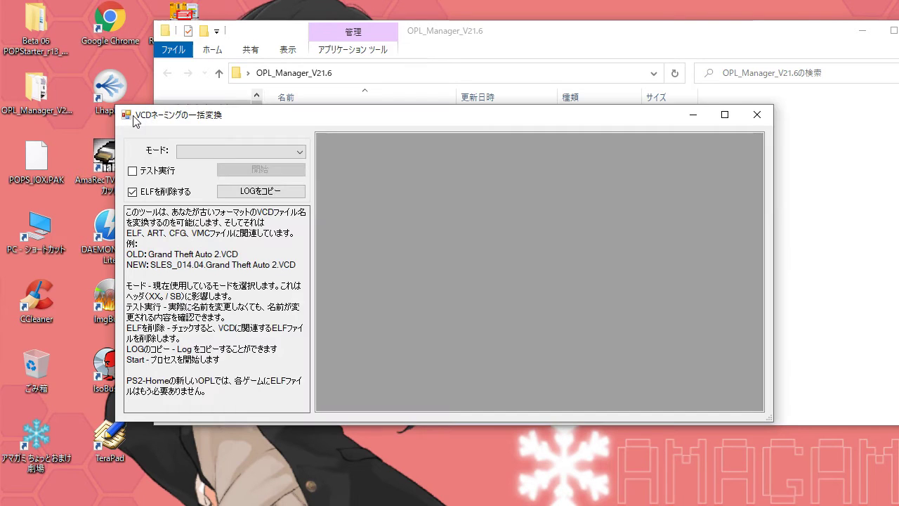
pyautogui.click(299, 152)
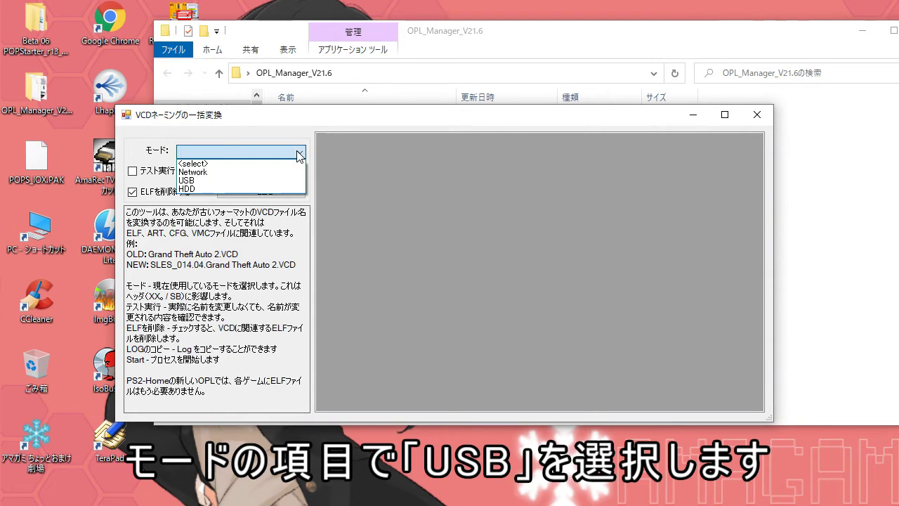
pyautogui.click(291, 180)
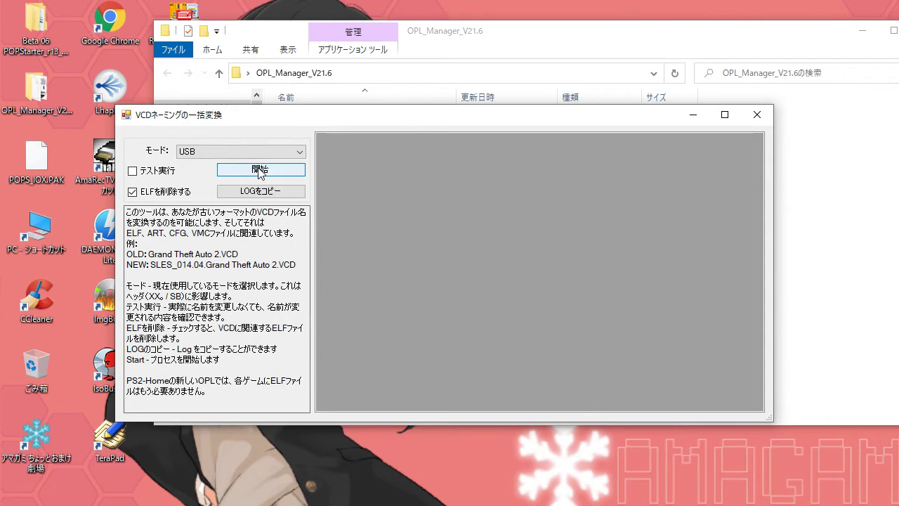
pyautogui.click(260, 171)
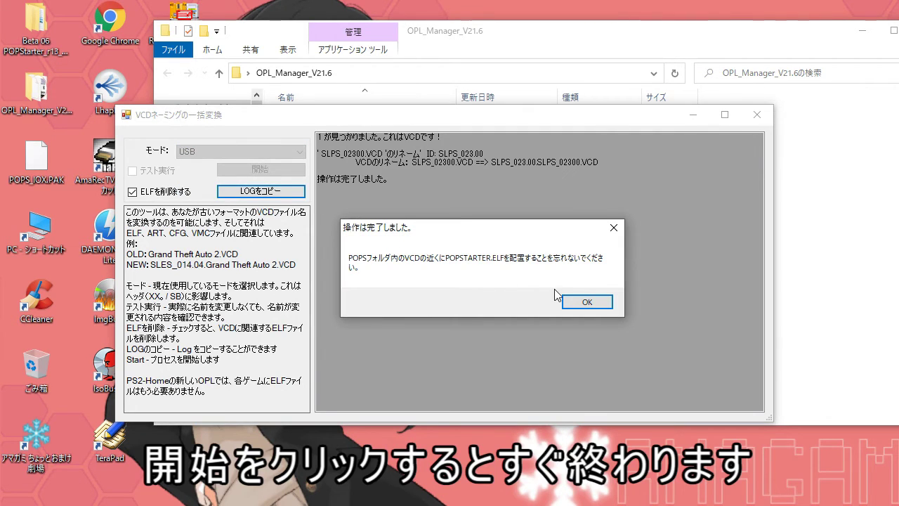
pyautogui.click(585, 303)
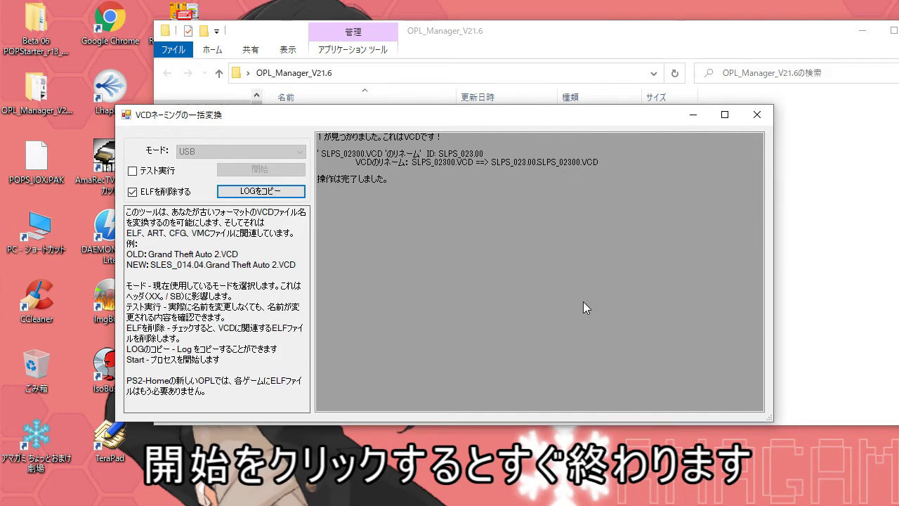
pyautogui.click(755, 116)
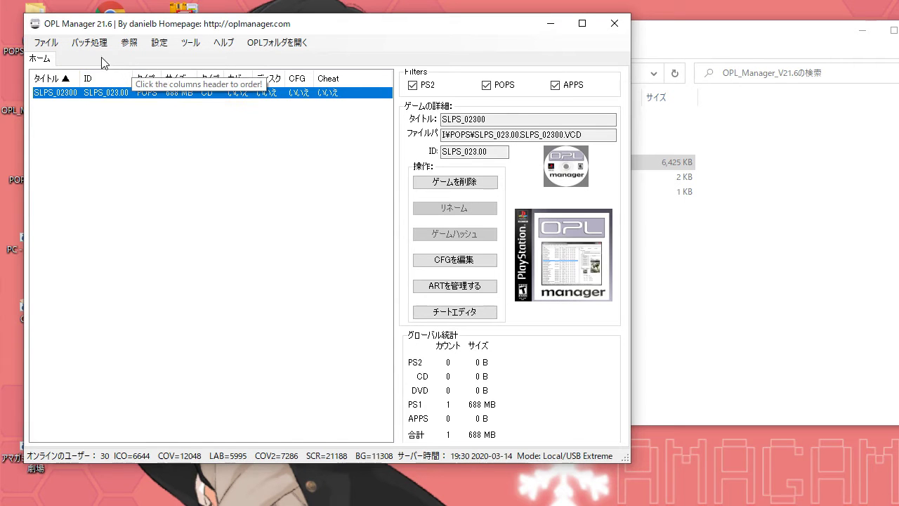
# Batch download the game ART with the logo, random wallpaper and random download (ランダムダウンロード) options also enabled.
pyautogui.click(111, 46)
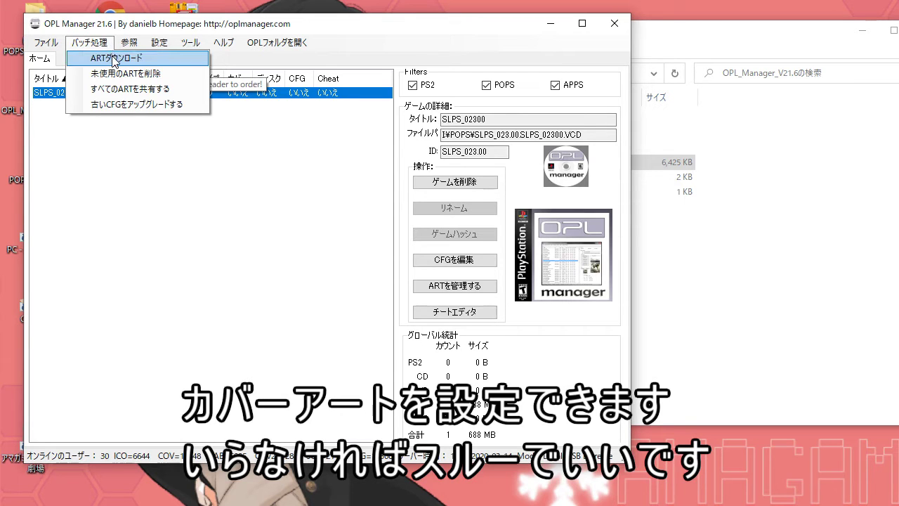
pyautogui.click(114, 59)
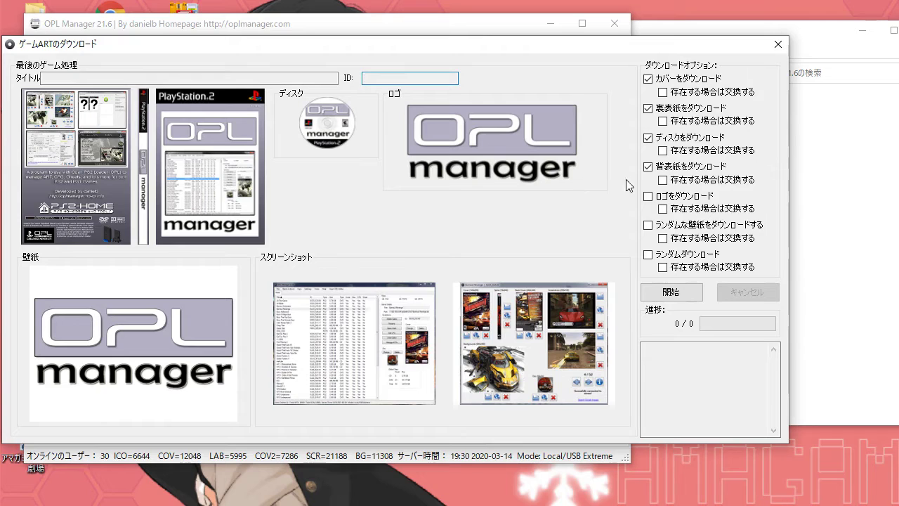
pyautogui.click(648, 195)
pyautogui.click(648, 224)
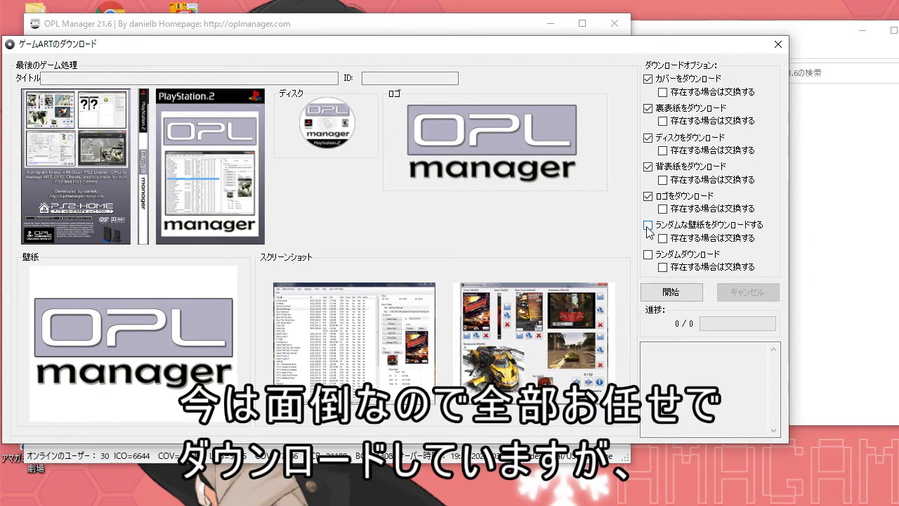
pyautogui.click(647, 254)
pyautogui.click(670, 294)
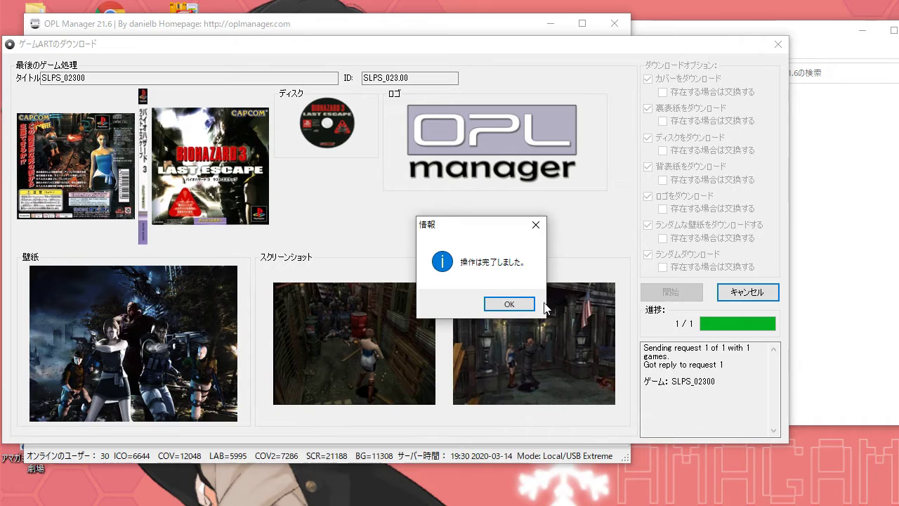
pyautogui.click(520, 305)
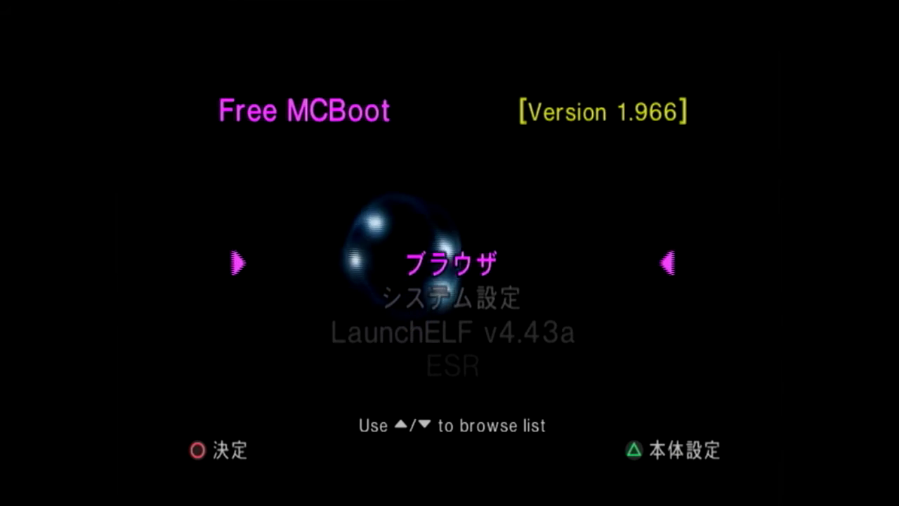
# Switch to the PS2's Free MCBoot list and launch Open PS2 Loader.
pyautogui.press('Down')
pyautogui.press('Down')
pyautogui.press('Down')
pyautogui.press('Down')
pyautogui.press('Down')
pyautogui.press('Down')
pyautogui.press('Down')
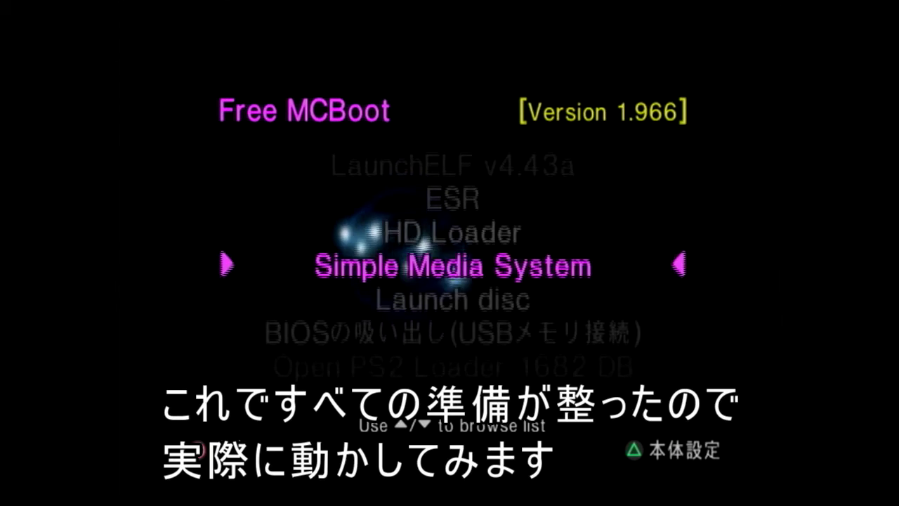
pyautogui.press('Down')
pyautogui.press('Return')
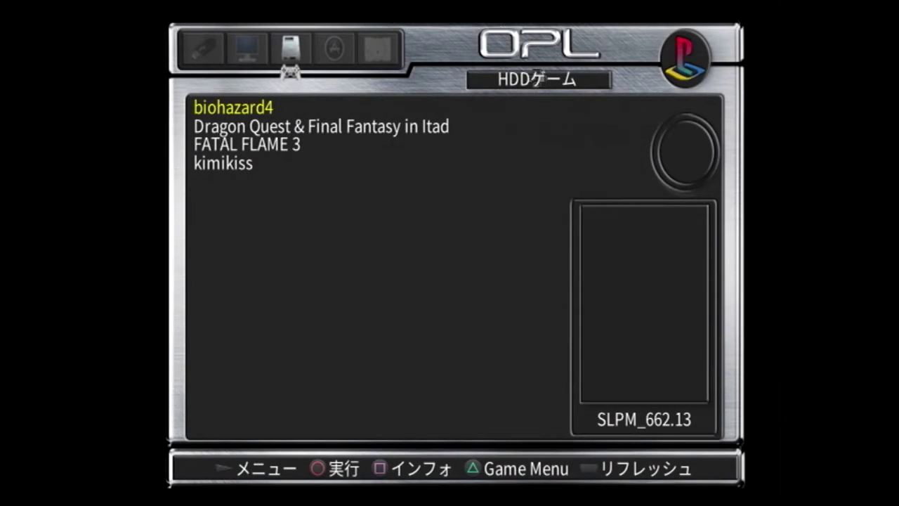
# Set the USB device start mode (USBデバイス開始モード) to 自動 in the OPL settings and confirm with OK.
pyautogui.press('Return')
pyautogui.press('Return')
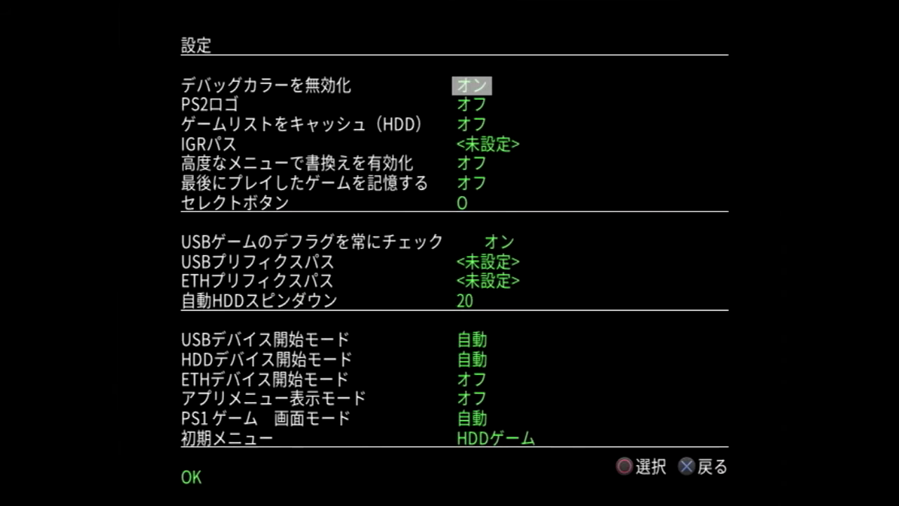
pyautogui.press('Down')
pyautogui.press('Down')
pyautogui.press('Down')
pyautogui.press('Down')
pyautogui.press('Down')
pyautogui.press('Down')
pyautogui.press('Down')
pyautogui.press('Down')
pyautogui.press('Down')
pyautogui.press('Down')
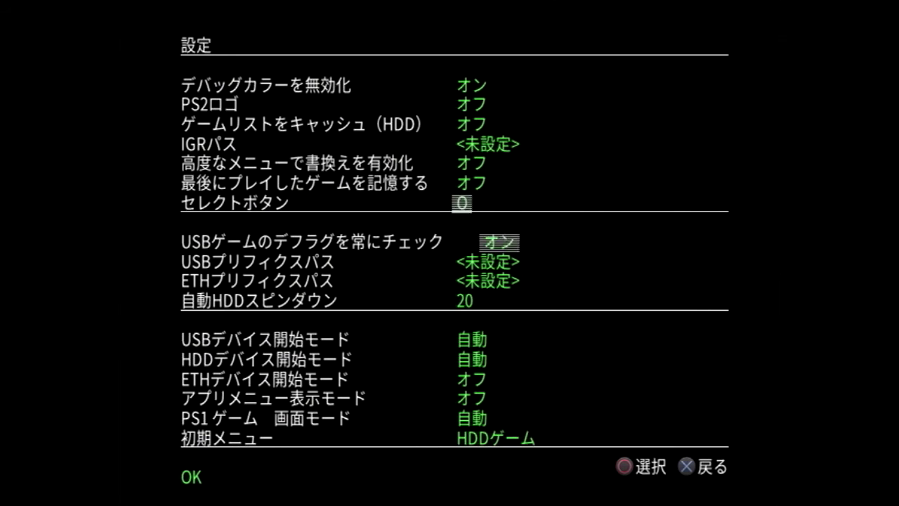
pyautogui.press('Return')
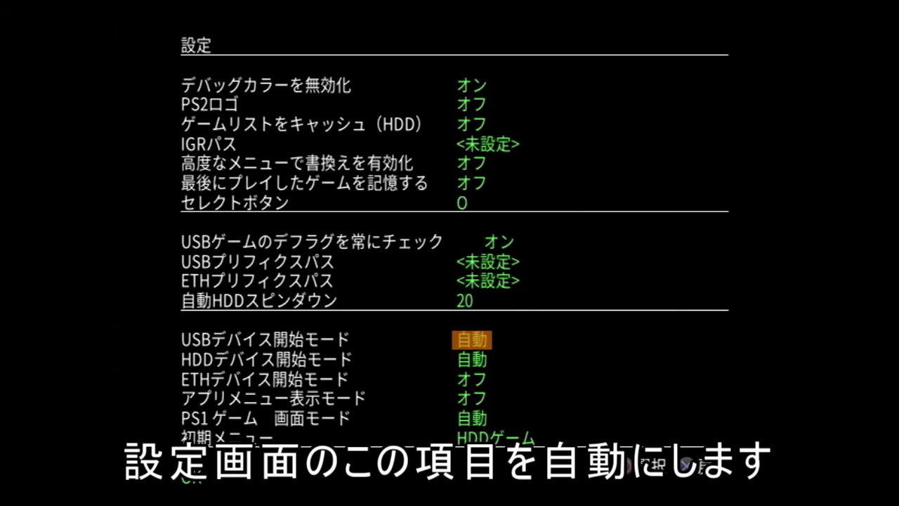
pyautogui.press('Up')
pyautogui.press('Up')
pyautogui.press('Down')
pyautogui.press('Down')
pyautogui.press('Up')
pyautogui.press('Up')
pyautogui.press('Down')
pyautogui.press('Down')
pyautogui.press('Return')
pyautogui.press('Down')
pyautogui.press('Down')
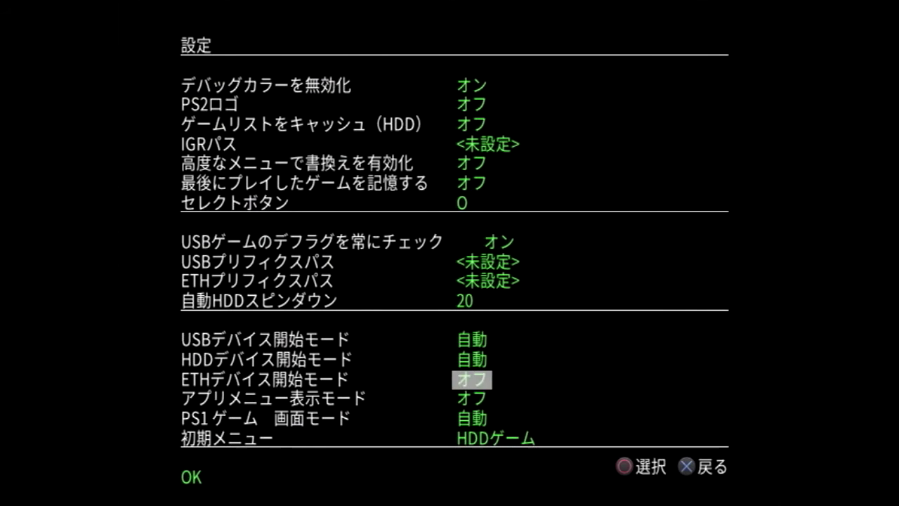
pyautogui.press('Down')
pyautogui.press('Down')
pyautogui.press('Down')
pyautogui.press('Down')
pyautogui.press('Return')
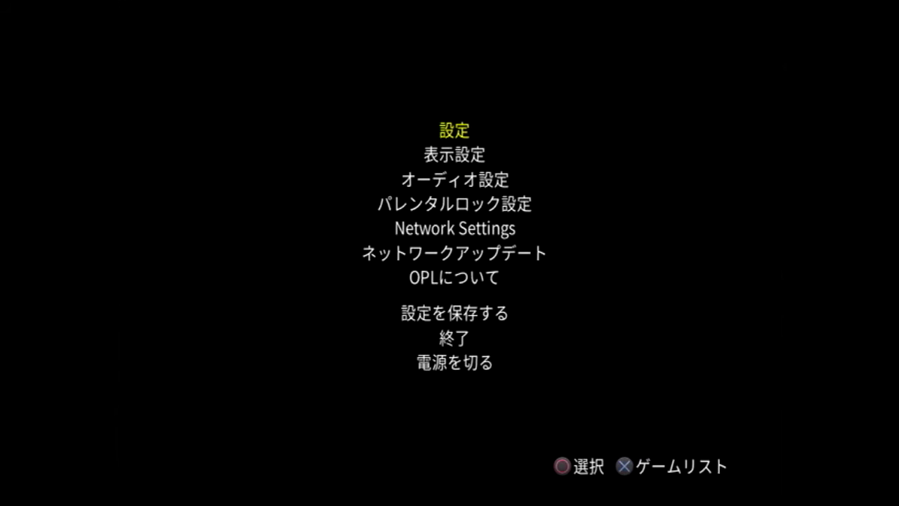
# Check the info page of BIOHAZARD3 LAST ESCAPE in the PS1 game list and launch the game.
pyautogui.press('Escape')
pyautogui.press('Right')
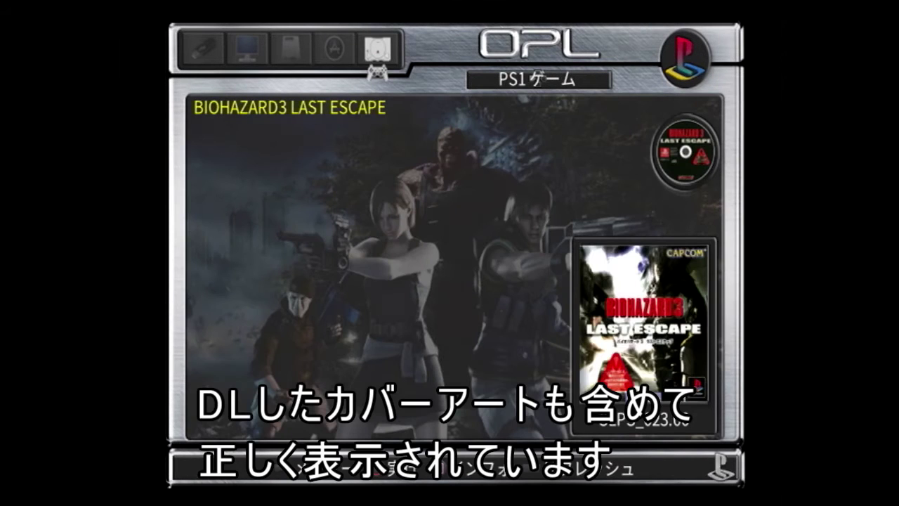
pyautogui.press('Return')
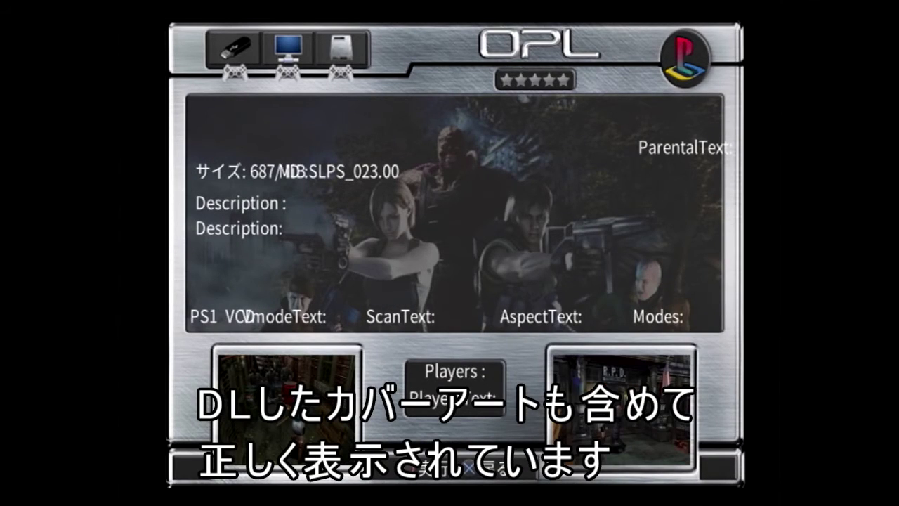
pyautogui.press('Escape')
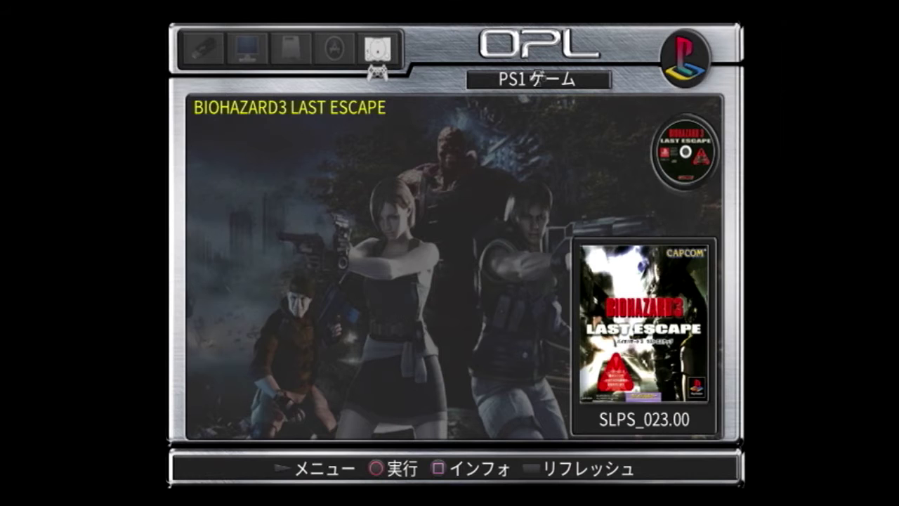
pyautogui.press('Return')
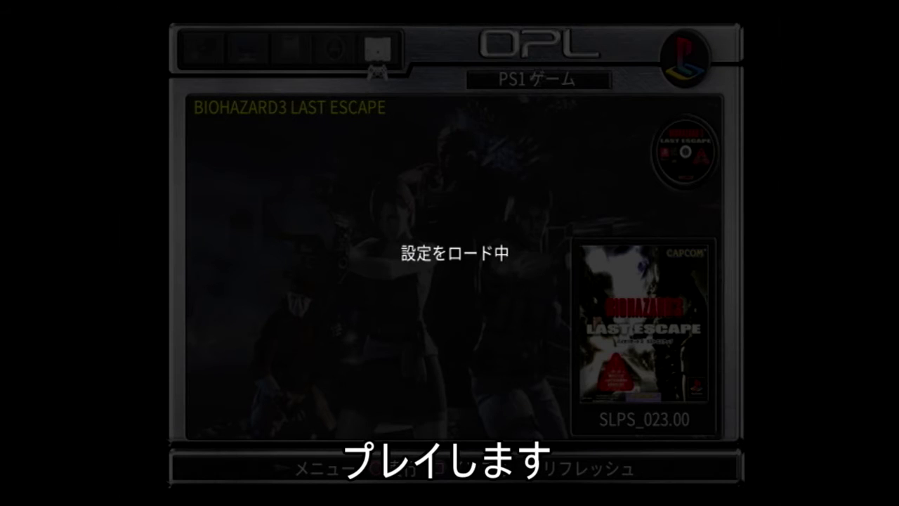